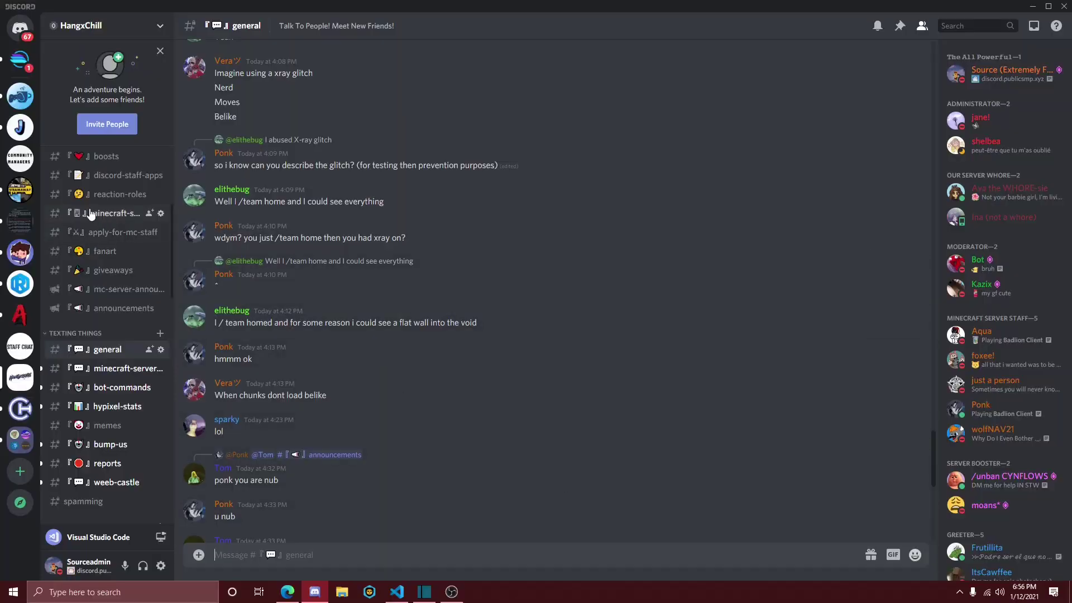
Step: React with 🎉 to enter the 'A rank worth of 10$' giveaway in the STEAMAWAY server
left_click(20, 189)
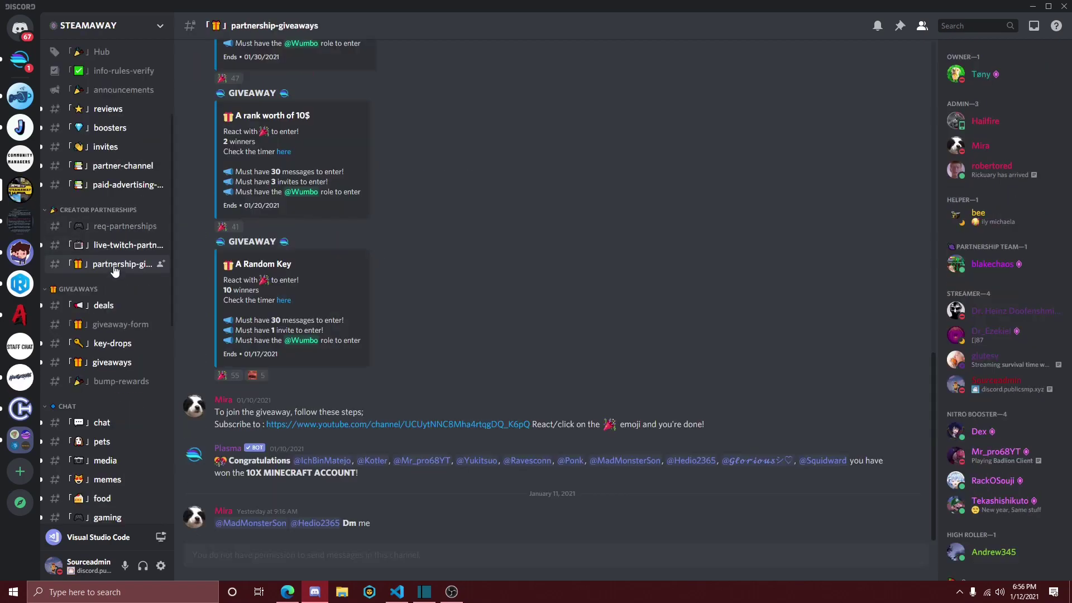
left_click(225, 226)
scroll(229, 373, "up", 2)
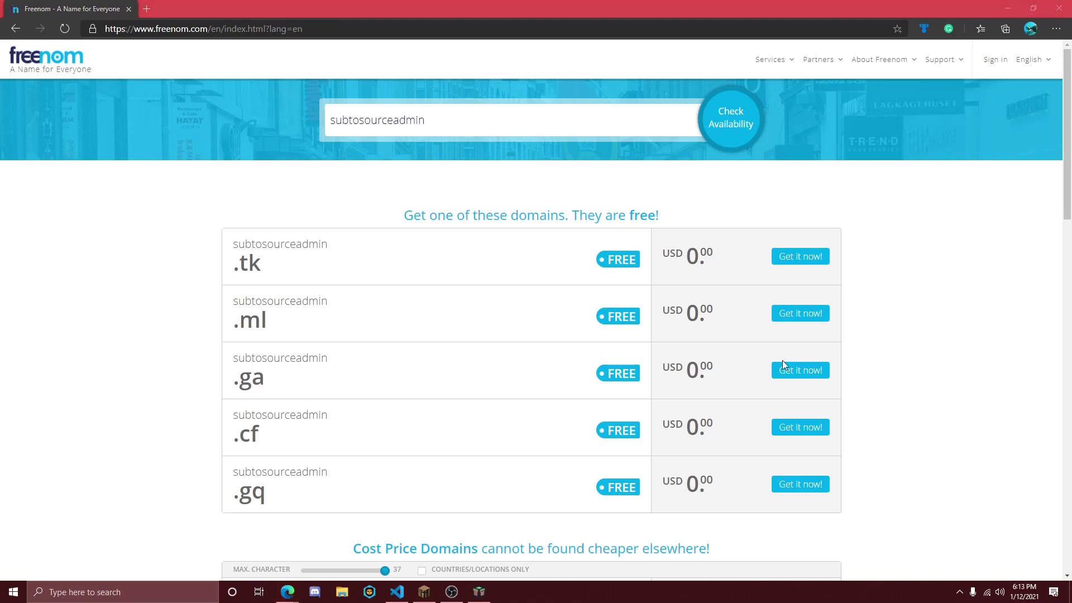
Step: Add subtosourceadmin.ml to the cart and check out with period '12 Months @ FREE'
left_click(800, 319)
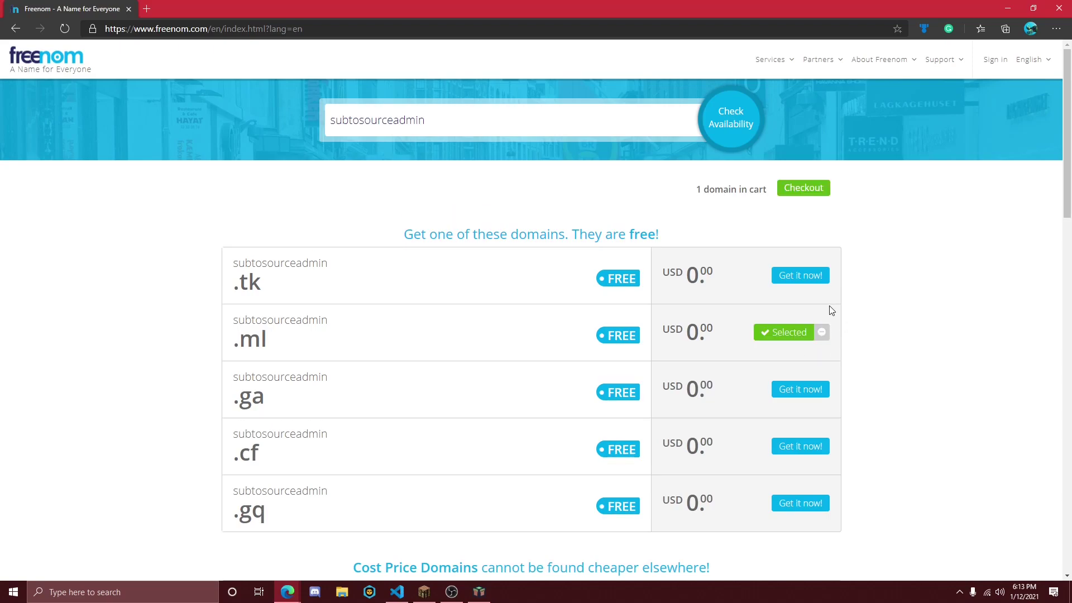
left_click(806, 192)
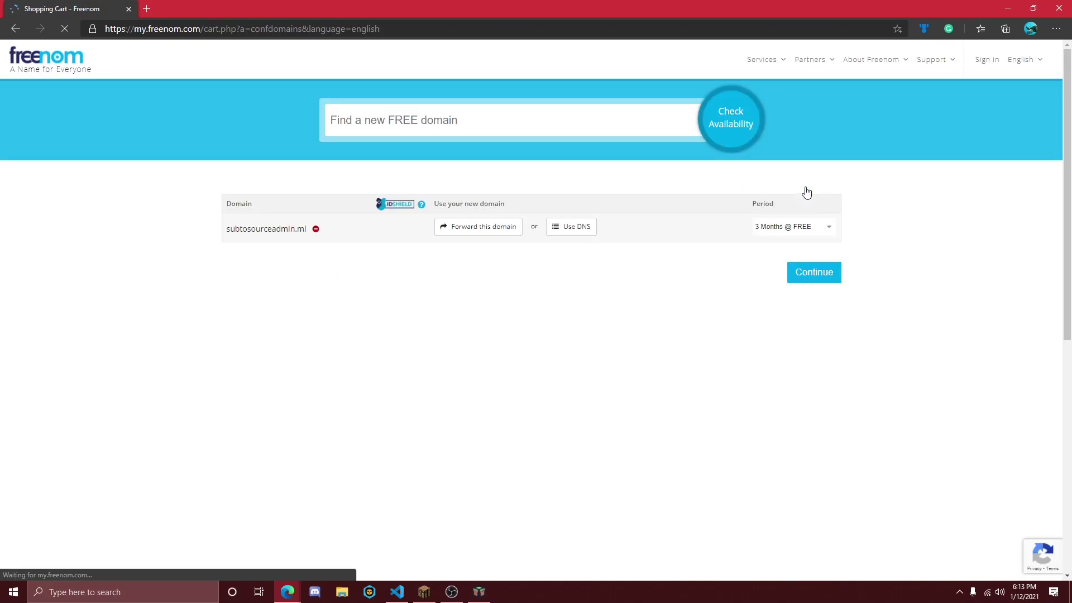
left_click(828, 232)
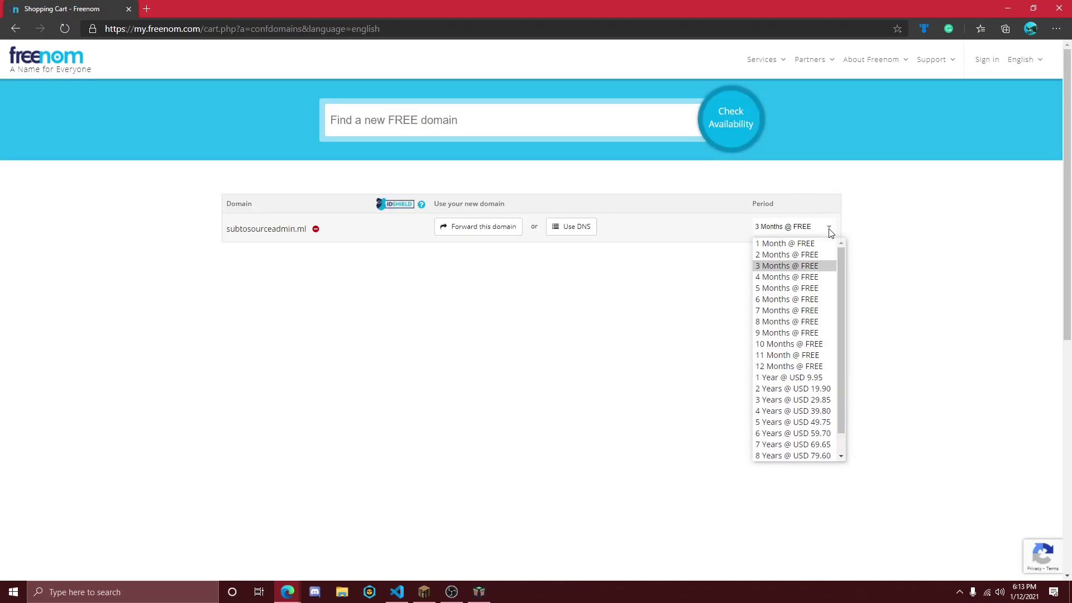
left_click(801, 367)
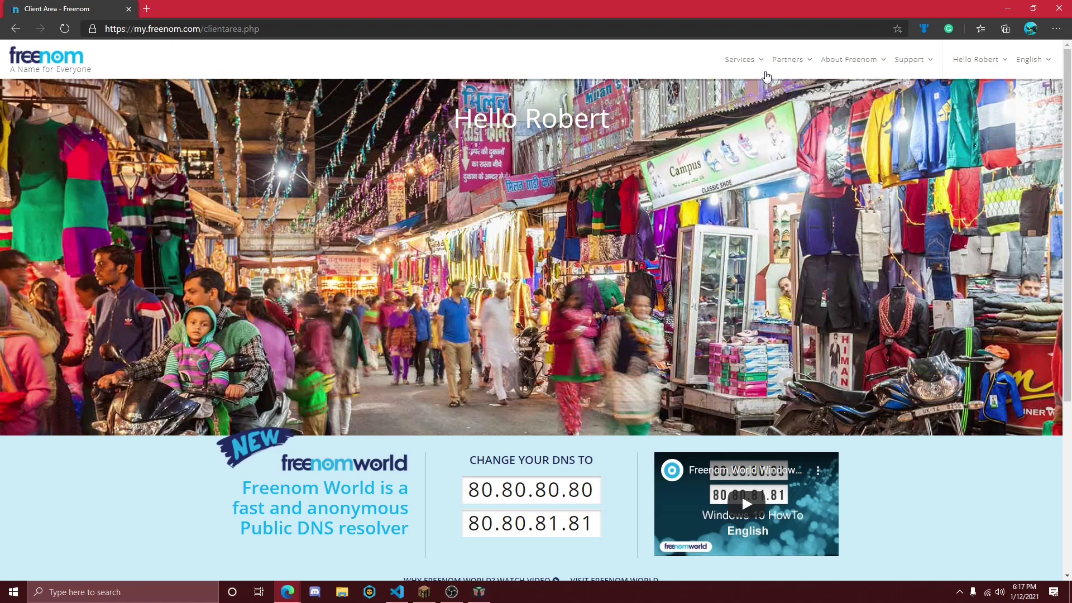
Step: Open Manage Freenom DNS for subtosourceadmin.ml via Services > My Domains
left_click(739, 61)
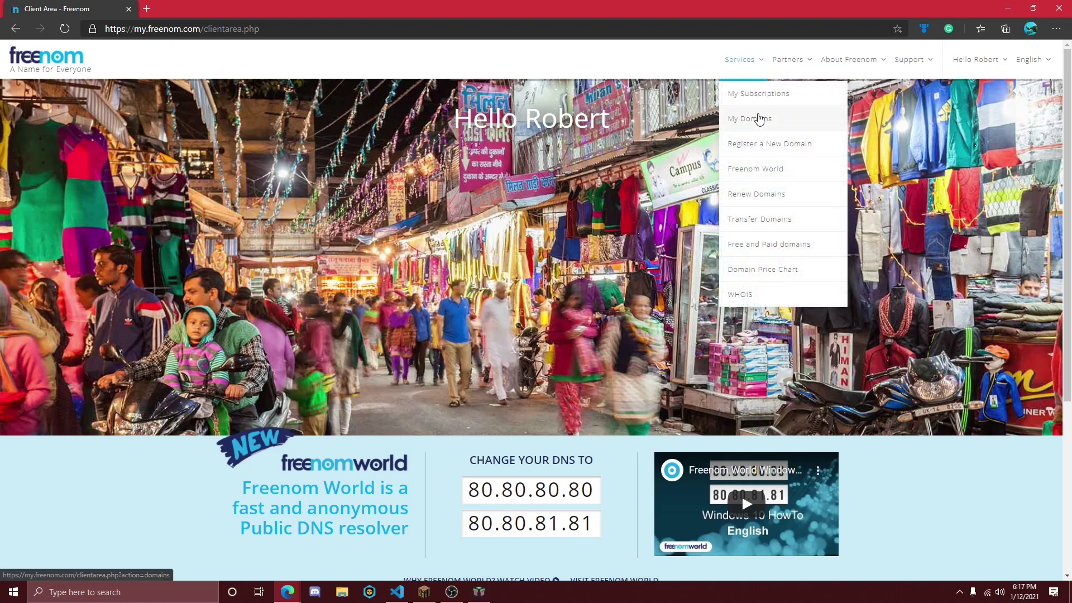
left_click(759, 118)
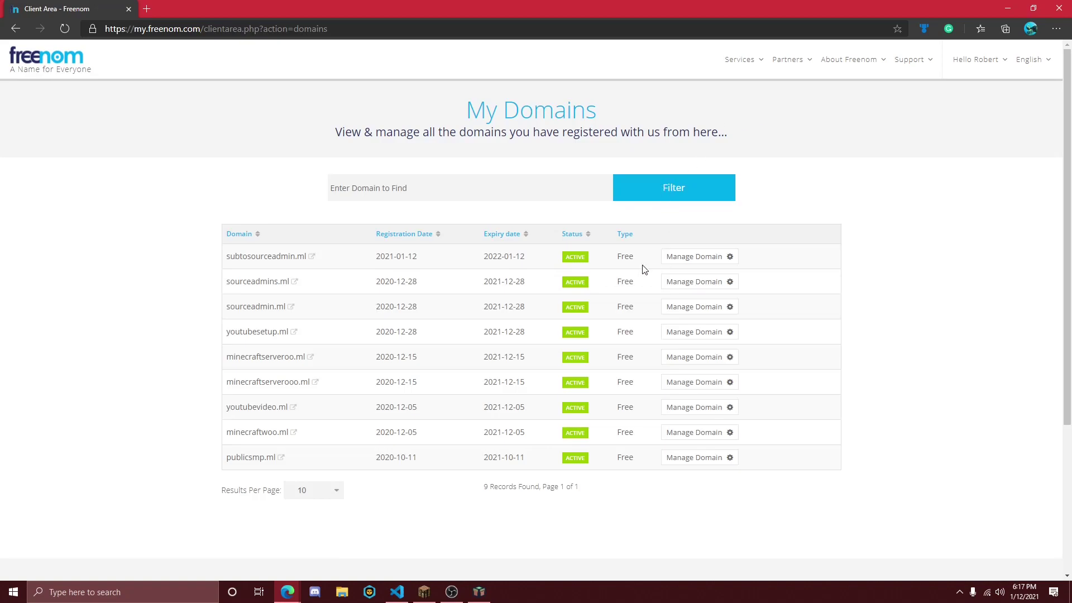
left_click(714, 262)
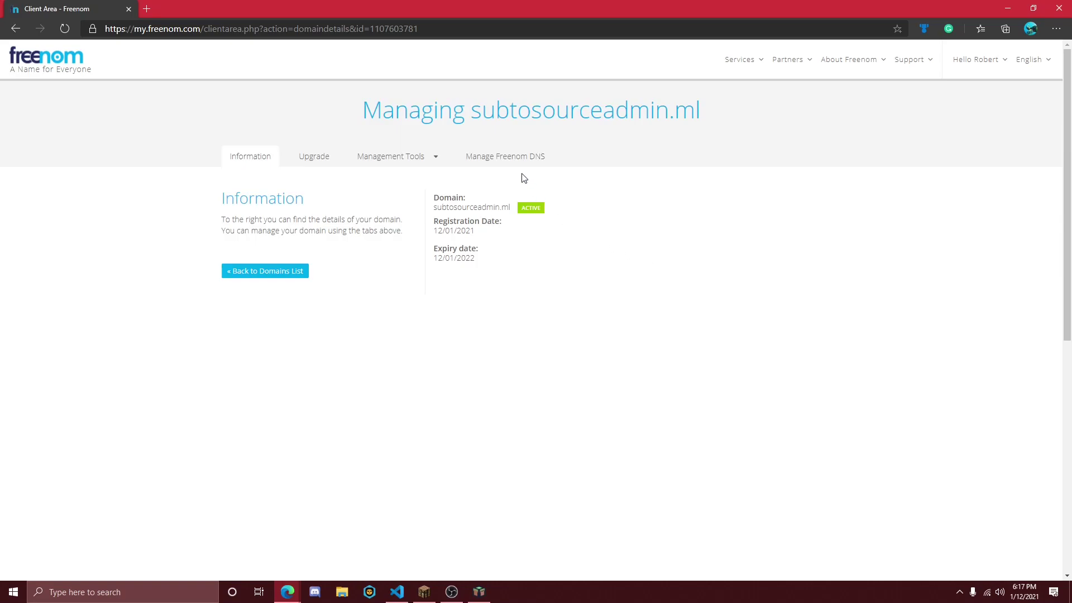
left_click(510, 157)
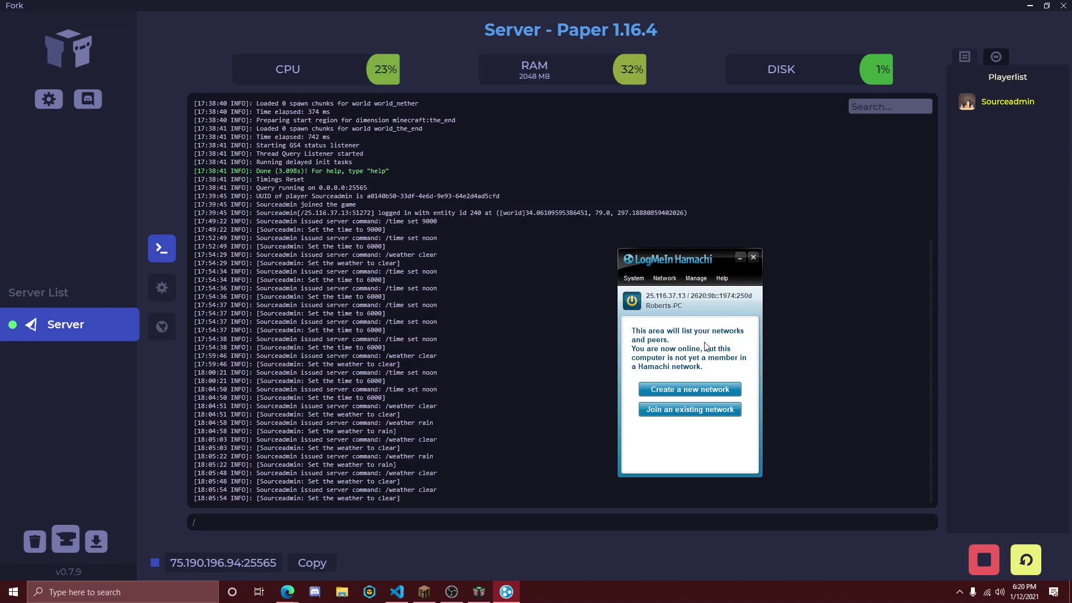
Step: Copy Hamachi's IPv4 address 25.116.37.13 and return to the Freenom DNS page
right_click(677, 302)
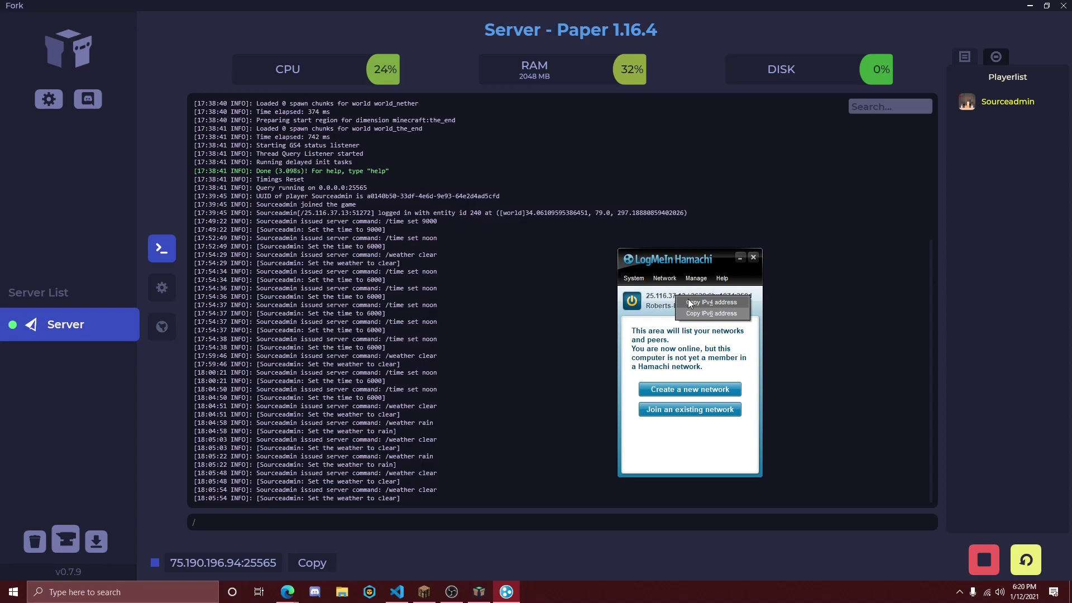
left_click(688, 302)
mouse_move(297, 595)
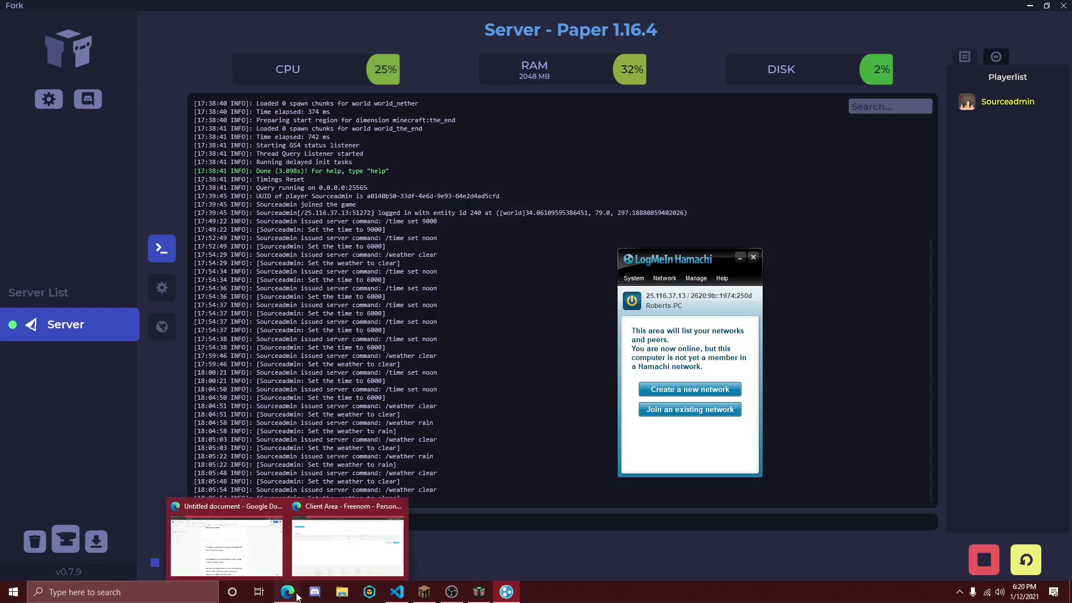
left_click(331, 561)
Step: Save an A record named 'mc' with target 25.116.37.13 pasted from Hamachi
key("ctrl+a")
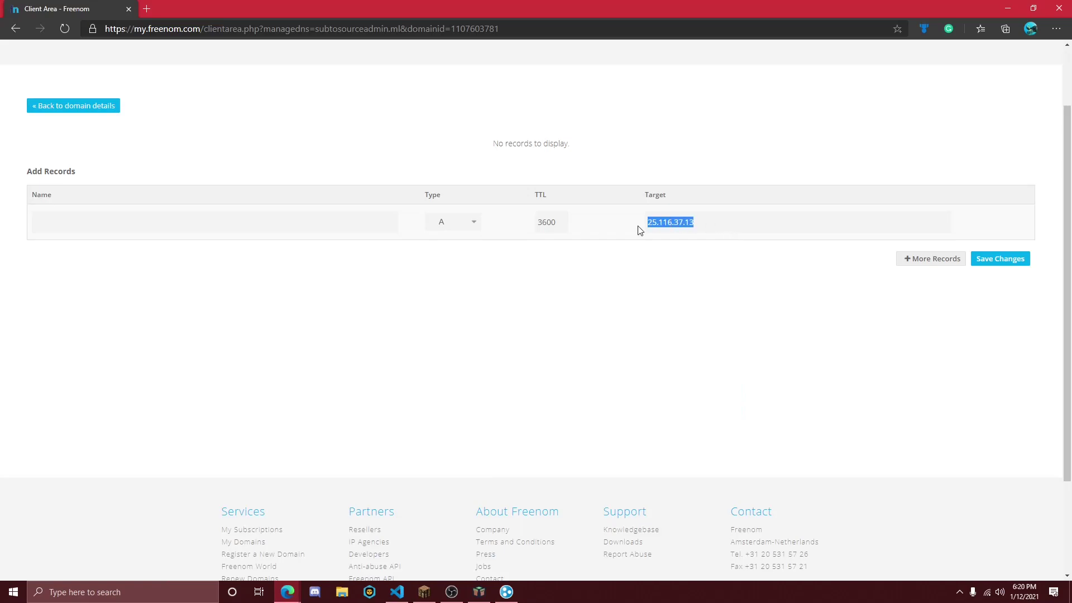
key("ctrl+v")
left_click(151, 222)
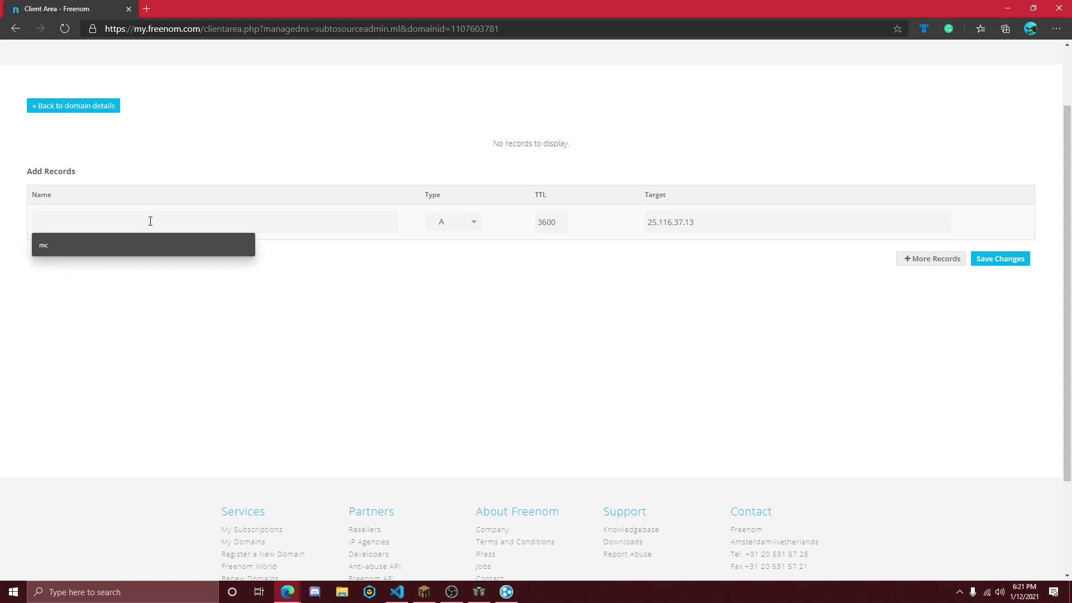
type("mc")
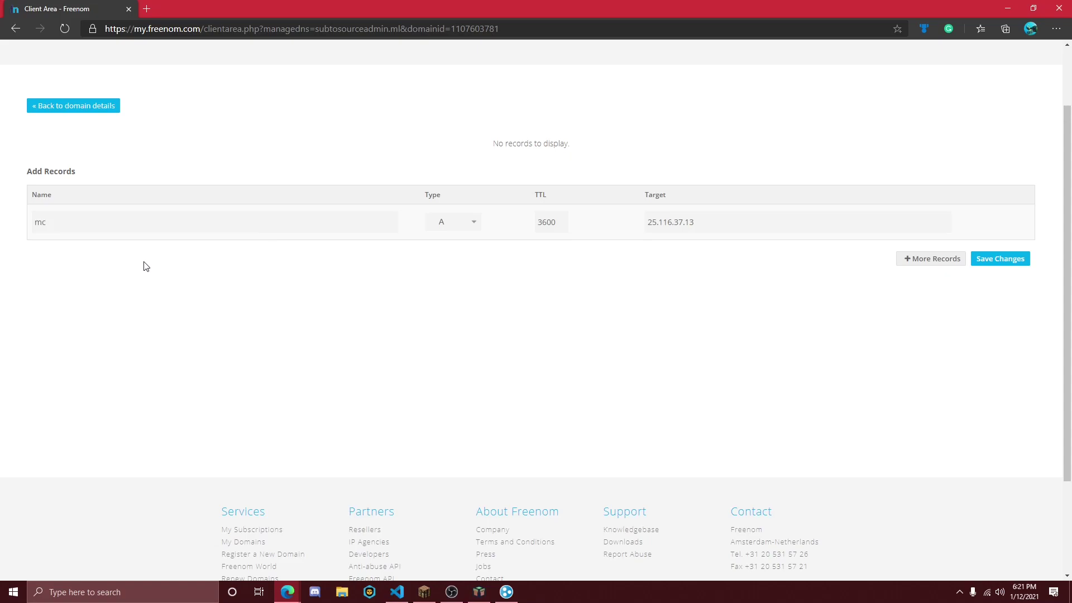
left_click(1007, 264)
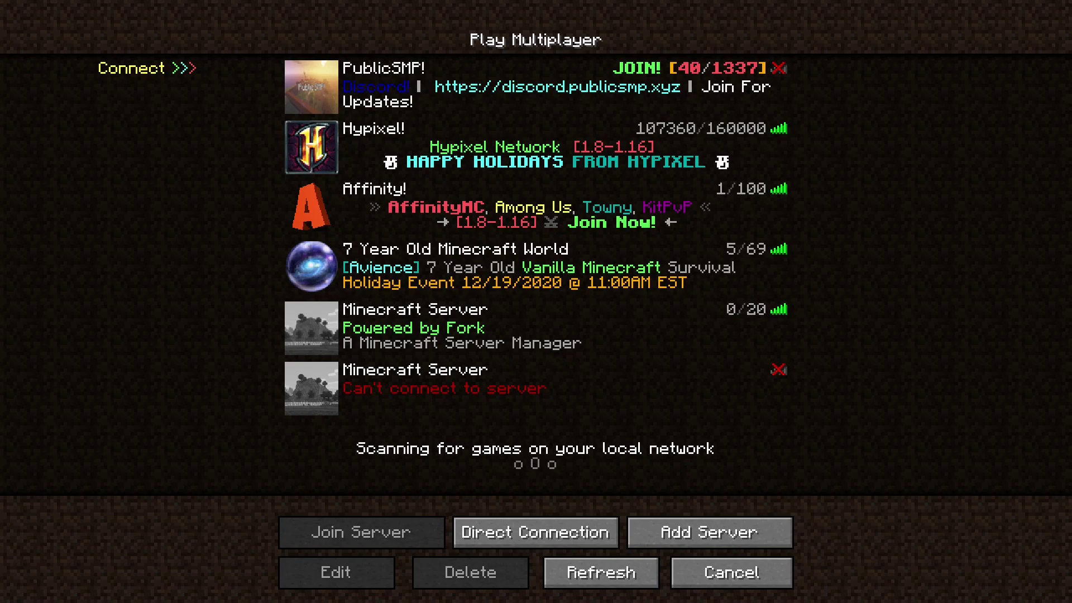
Step: Add a multiplayer server with address mc.subtosourceadmin.ml
key("Escape")
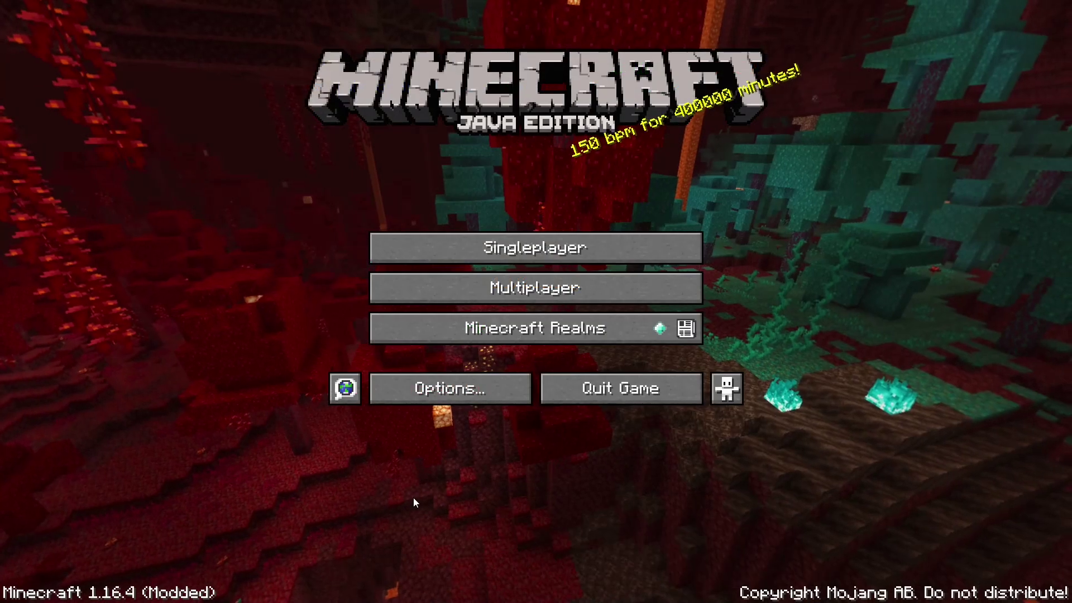
left_click(499, 293)
left_click(775, 541)
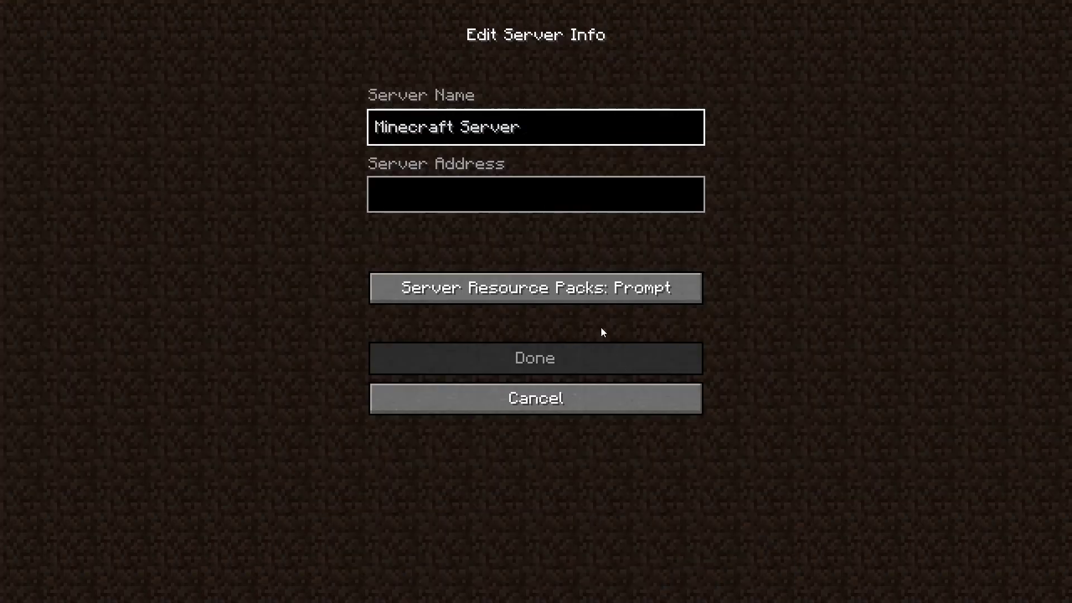
left_click(575, 208)
type("mc")
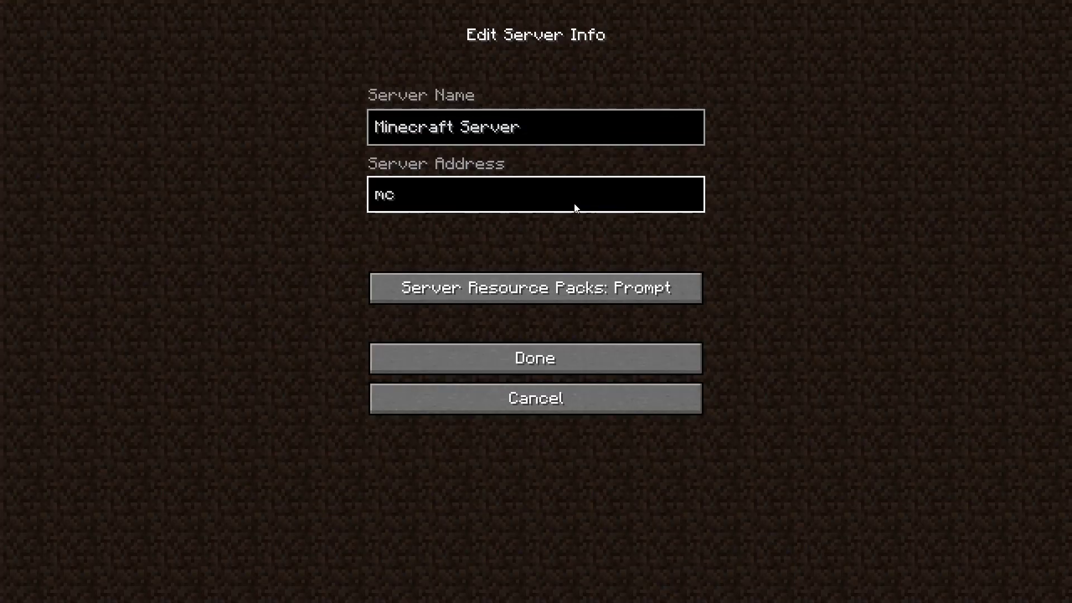
type(".subtosourceadmin.nl")
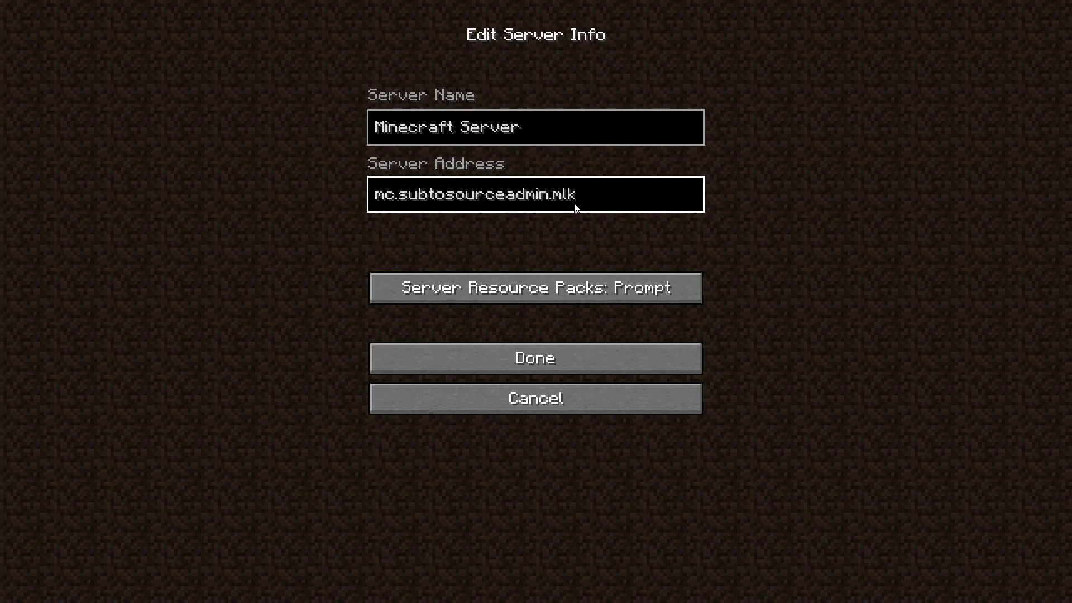
left_click(567, 358)
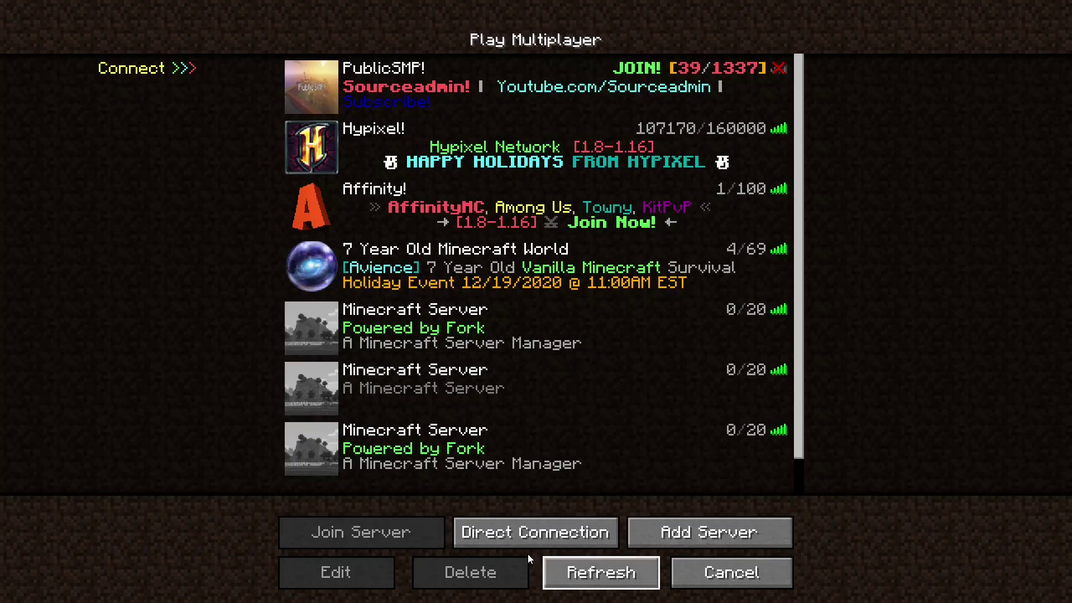
Step: Check the existing server entry's address, then join the new mc.subtosourceadmin.ml server and switch view with F5
left_click(453, 323)
left_click(335, 572)
left_click(491, 197)
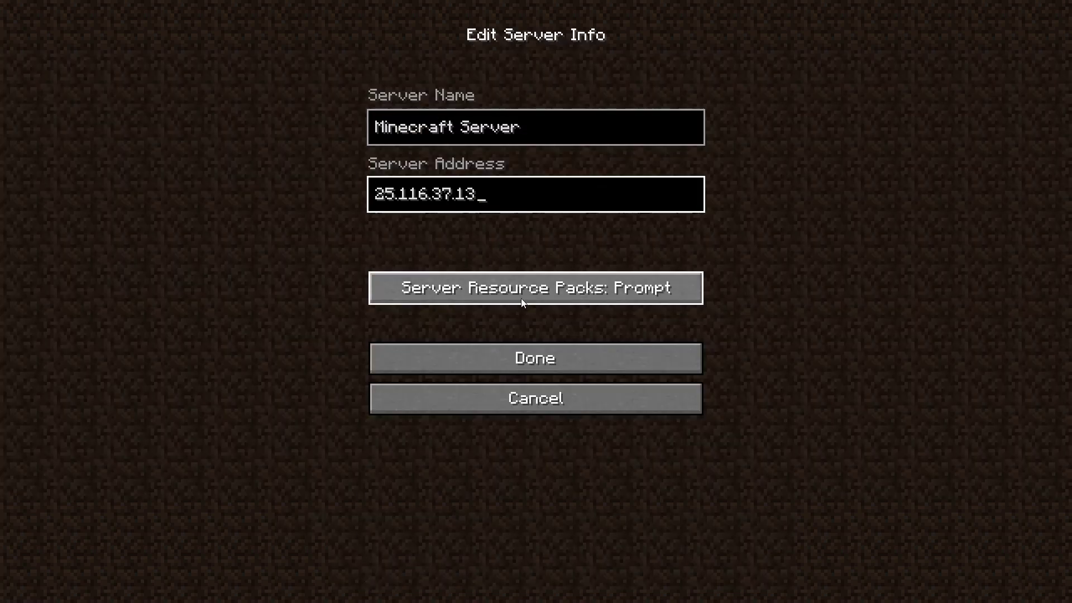
left_click(523, 359)
left_click(525, 471)
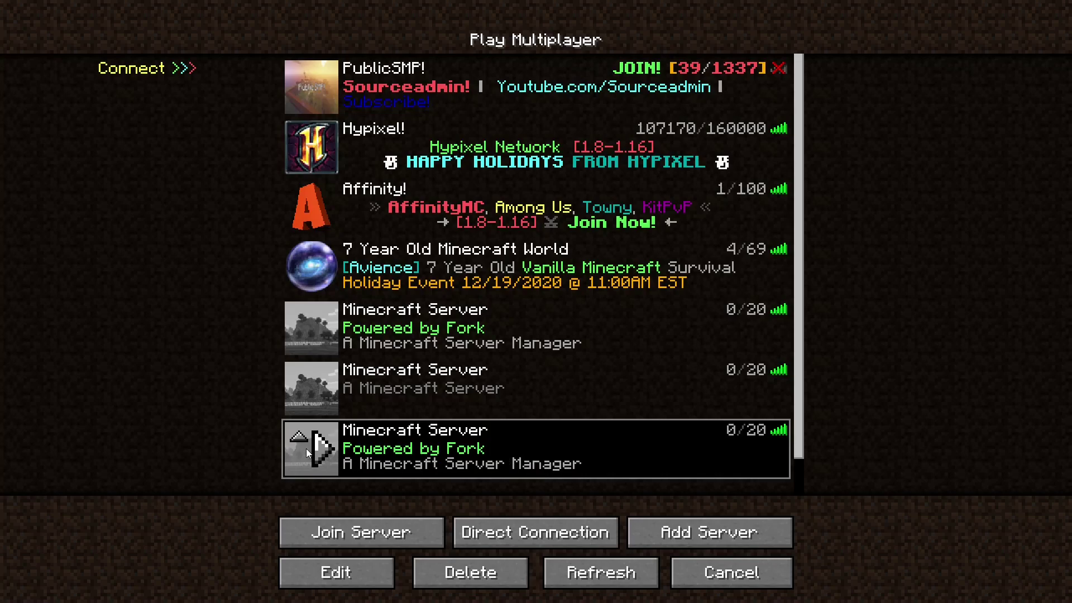
left_click(337, 450)
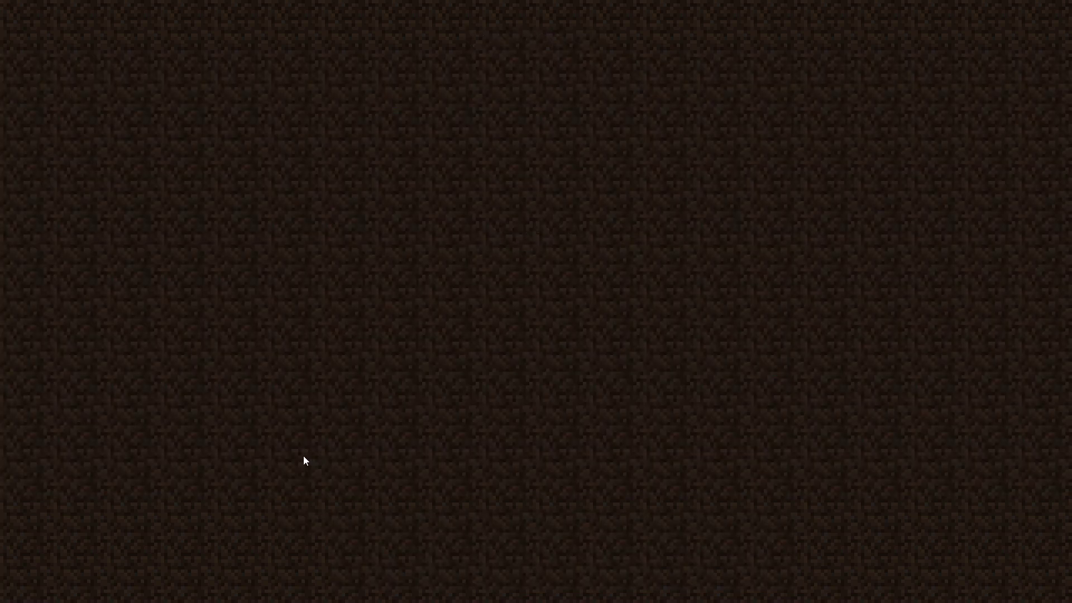
key("F5")
key("F5")
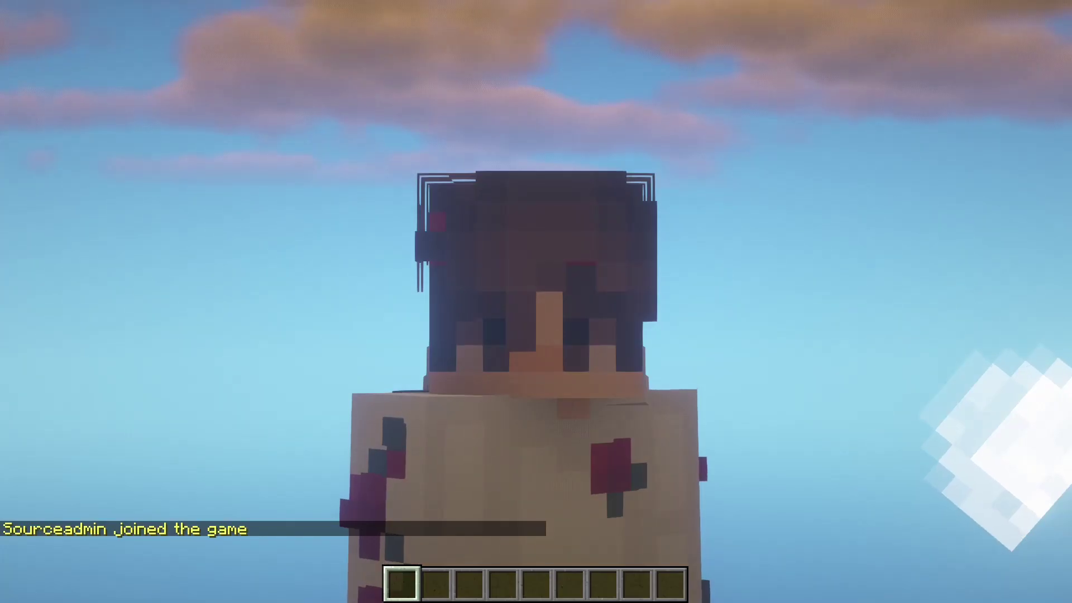